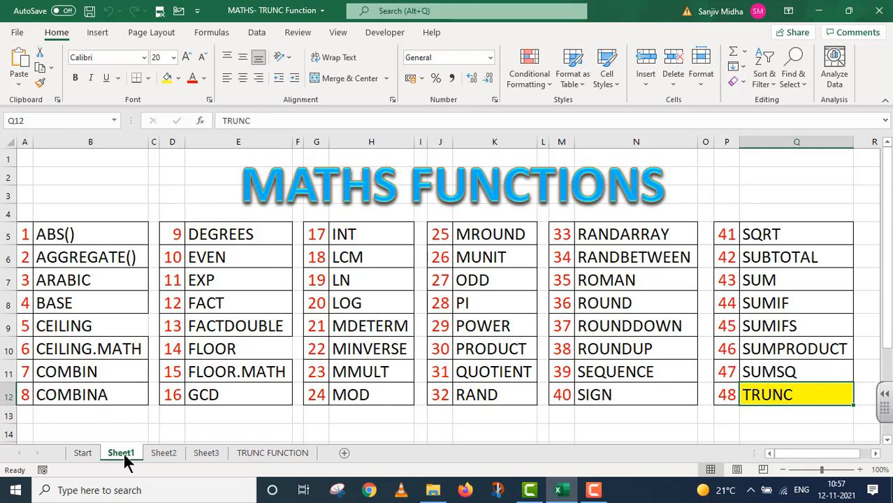
Go to the TRUNC FUNCTION sheet and enter 8.9 in cell A10 under Number.
left_click(162, 454)
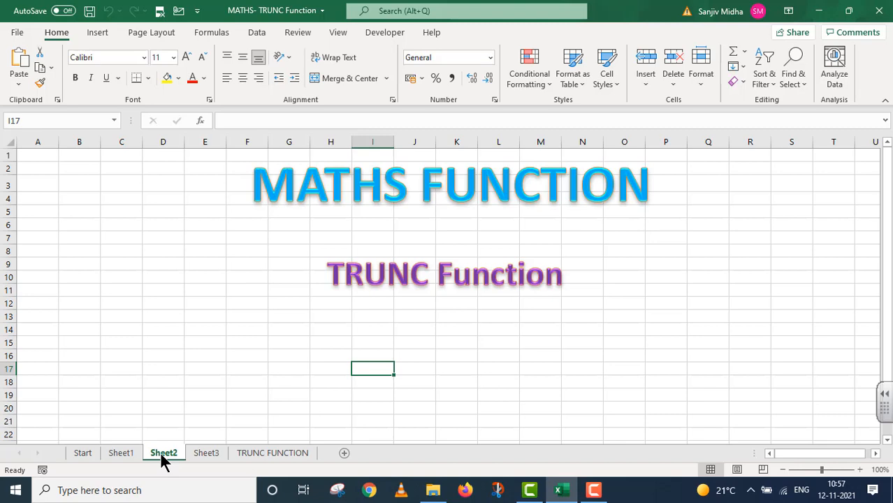
left_click(250, 454)
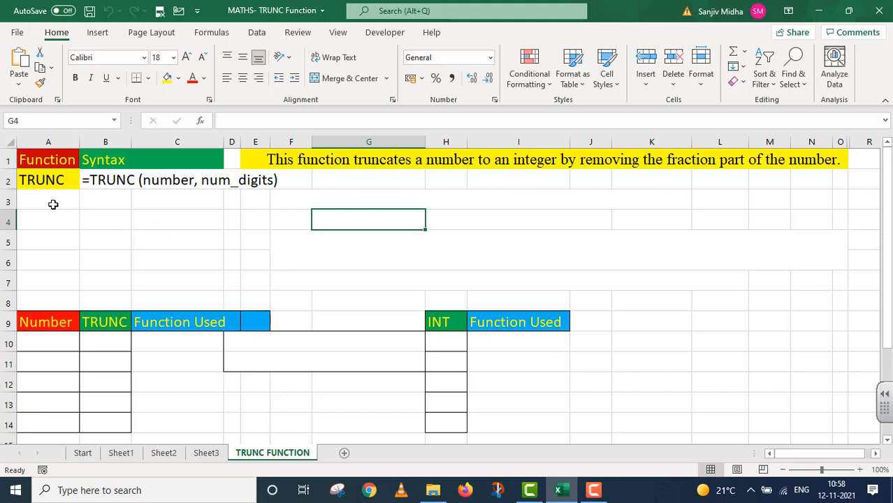
left_click(52, 345)
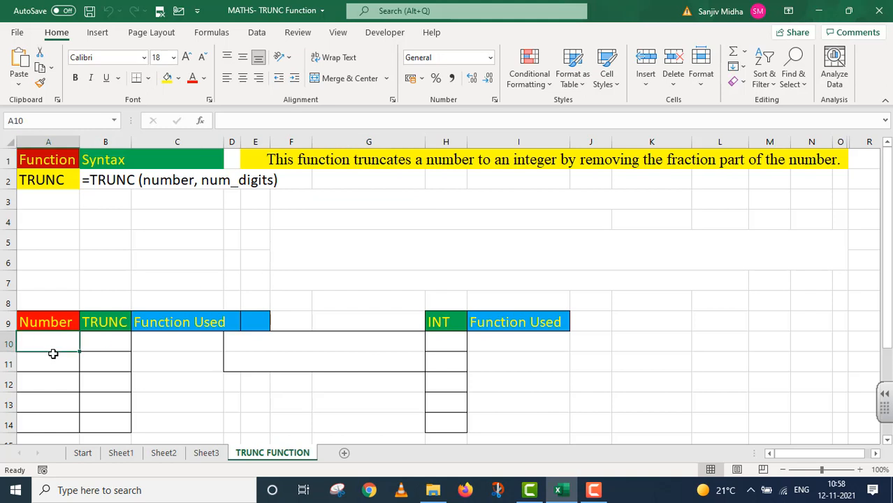
type("8.9")
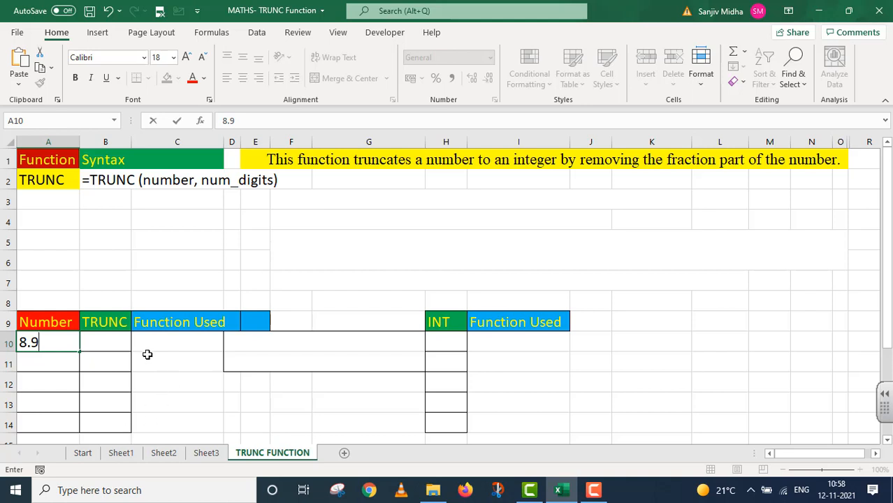
Enter =TRUNC(A10) in cell B10 and copy that formula as text into C10 under Function Used.
left_click(97, 343)
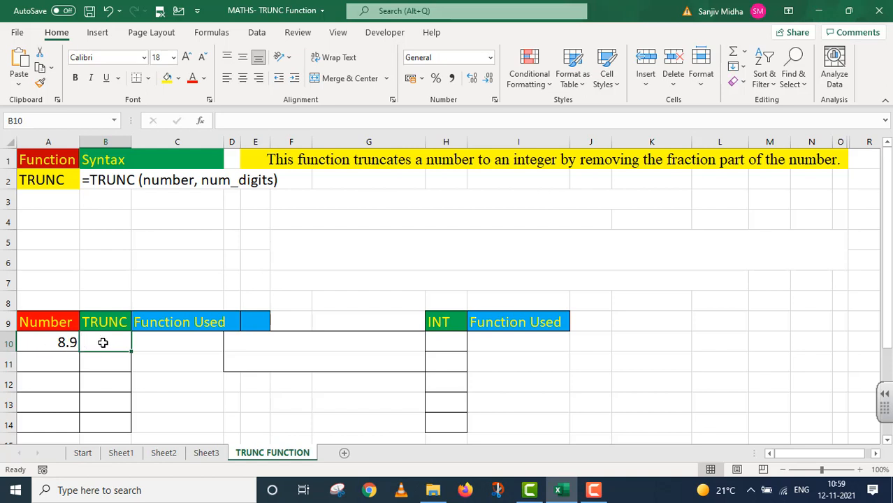
type("=")
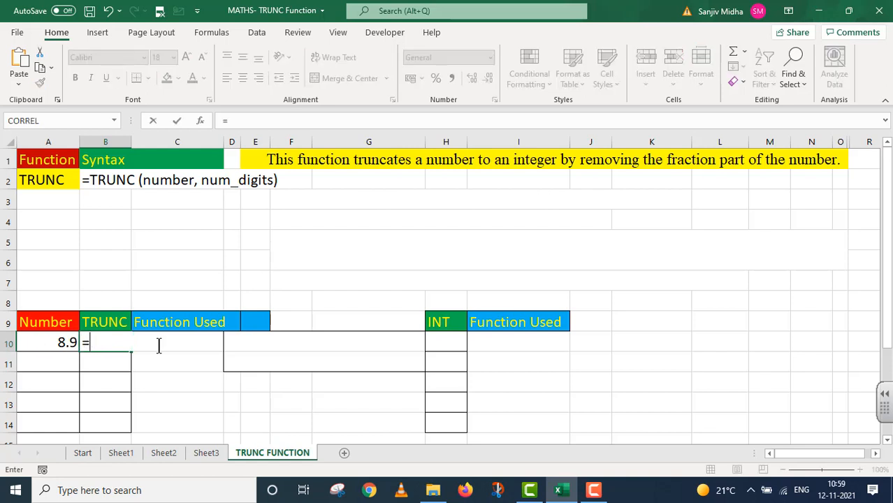
type("TR")
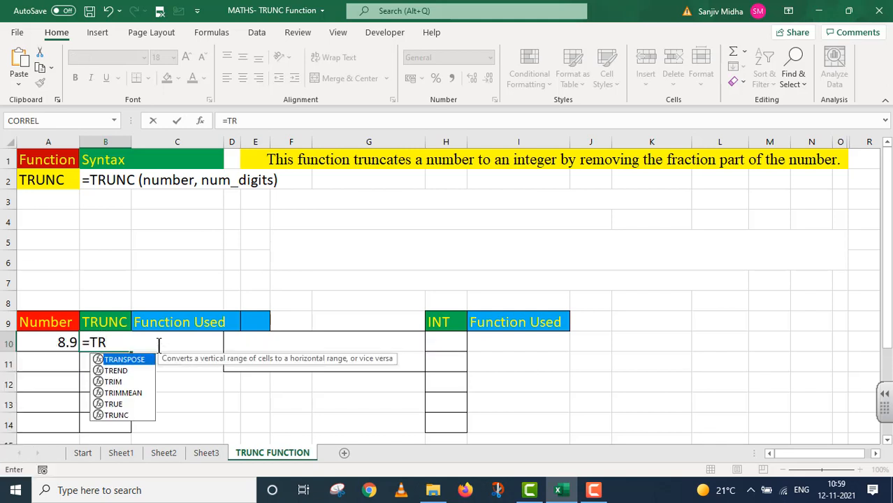
type("UNC(")
left_click(63, 343)
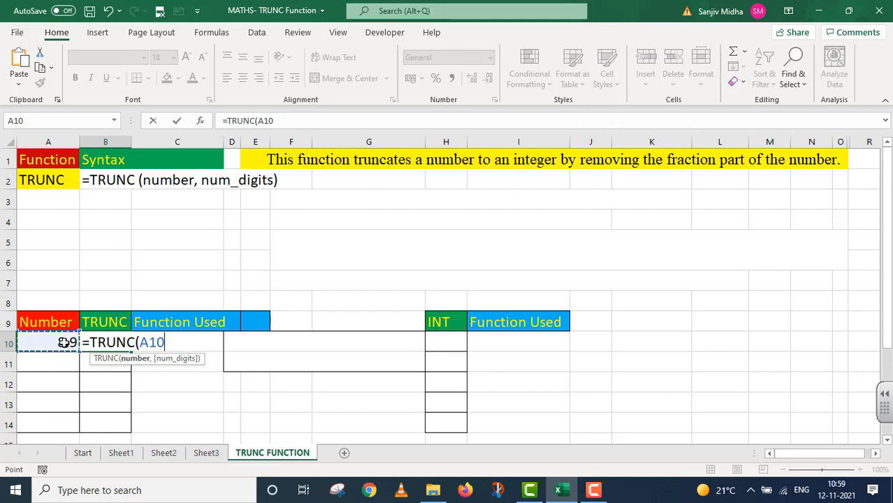
type(")")
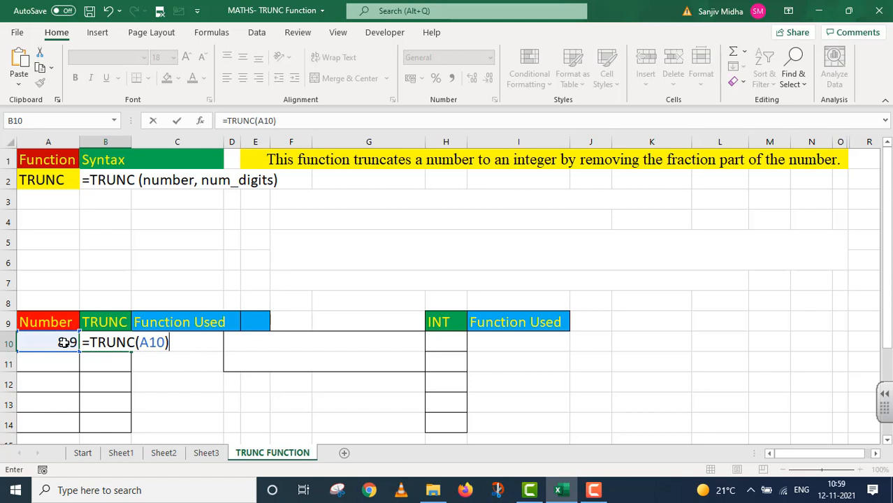
key("Return")
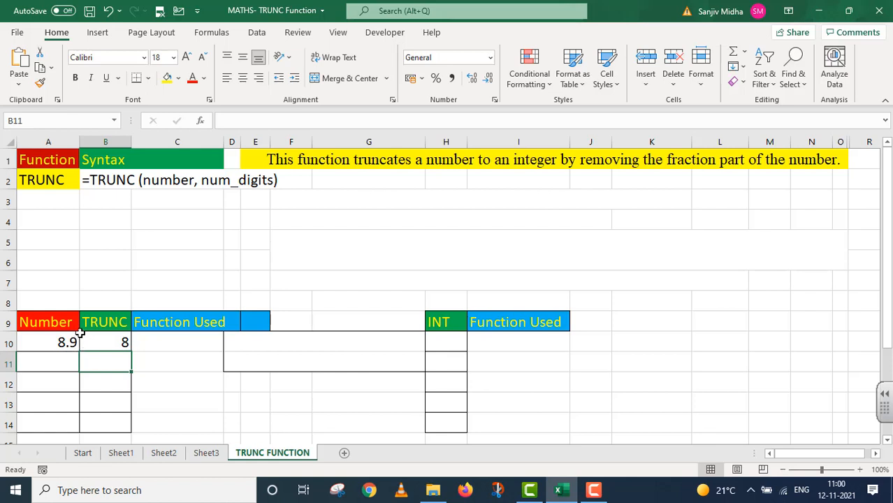
left_click(112, 339)
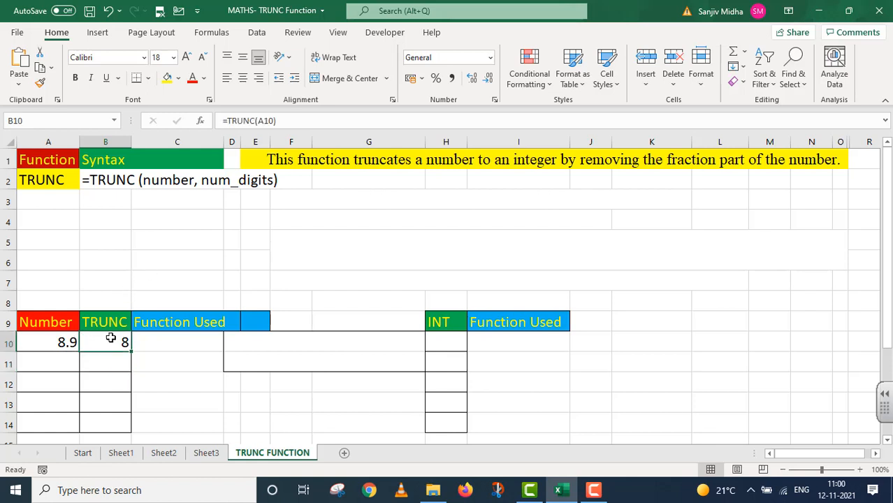
left_click_drag(287, 120, 220, 121)
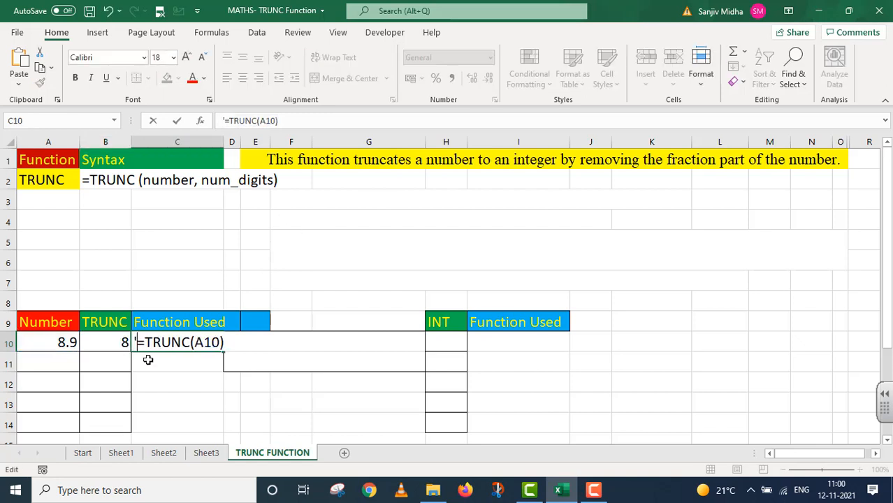
Enter the formula =INT(A10) in cell H10 under INT.
left_click(440, 344)
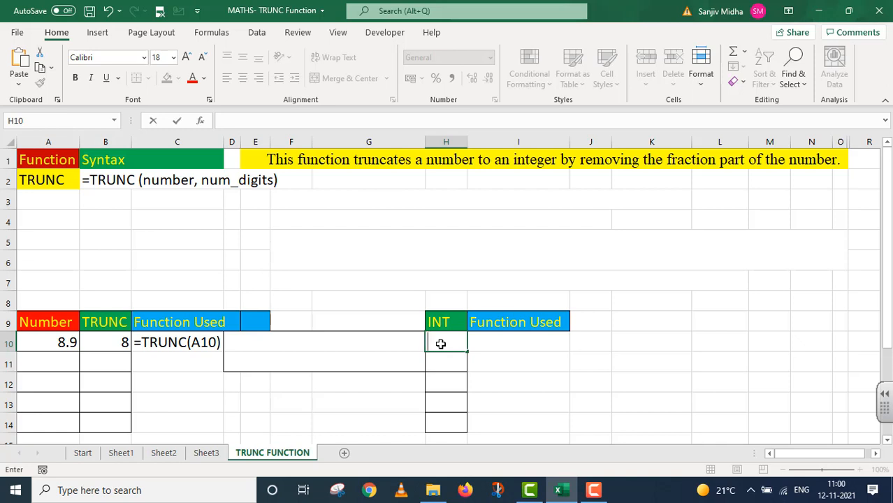
type("-")
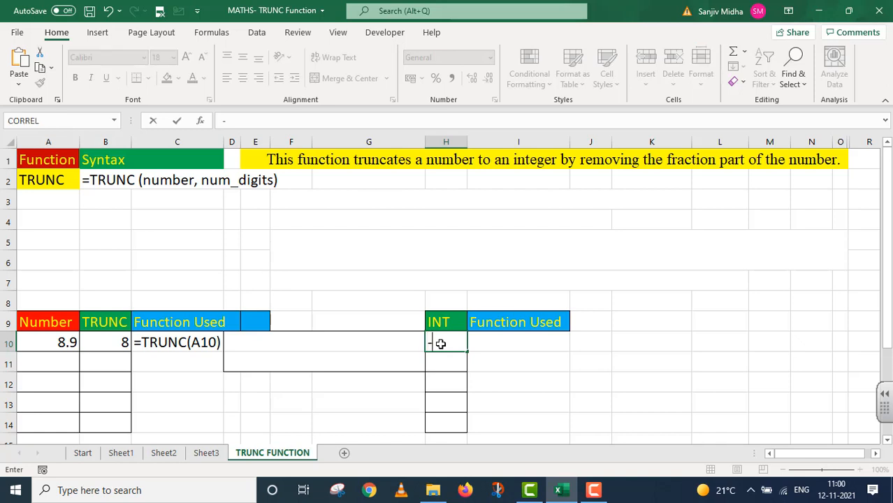
key("Escape")
type("=IN")
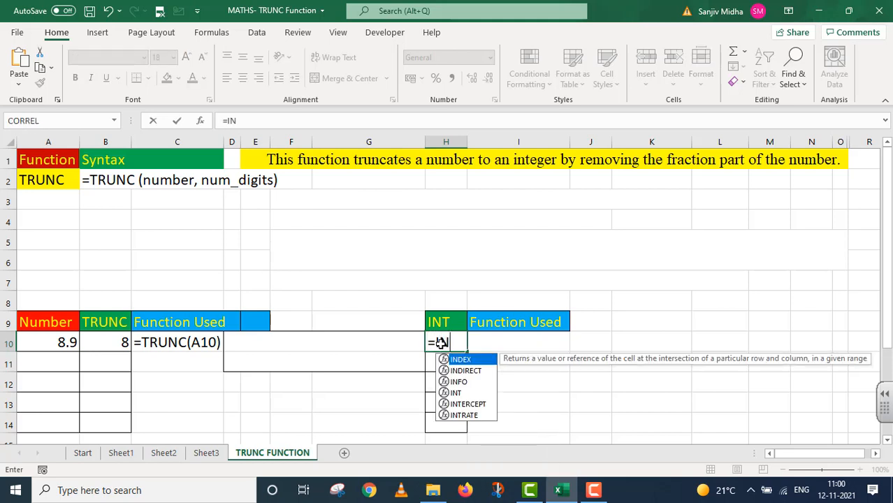
type("T(")
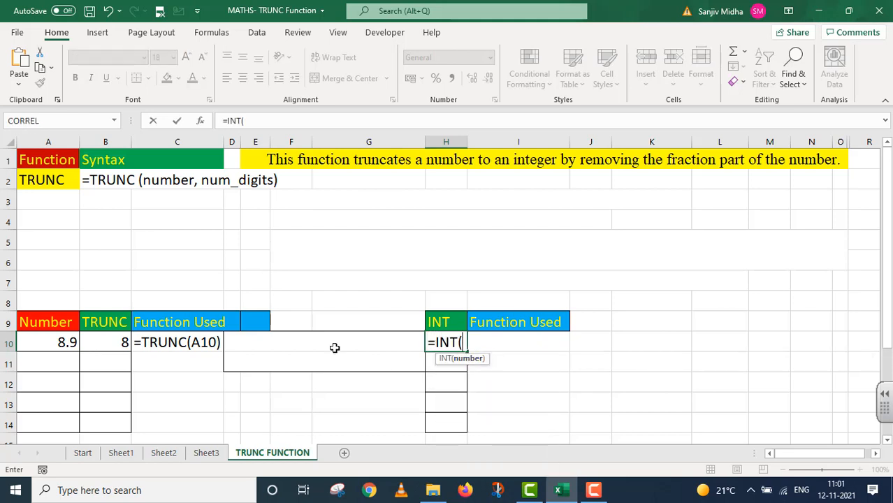
left_click(58, 344)
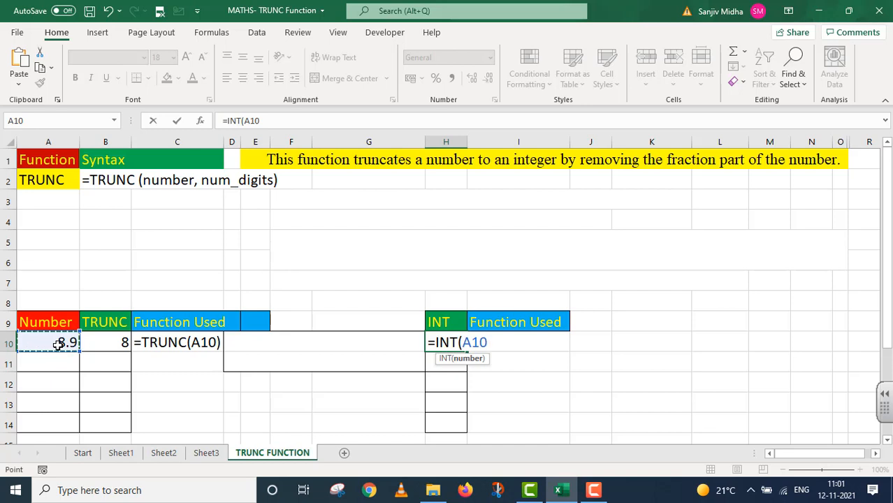
type(")")
key("Return")
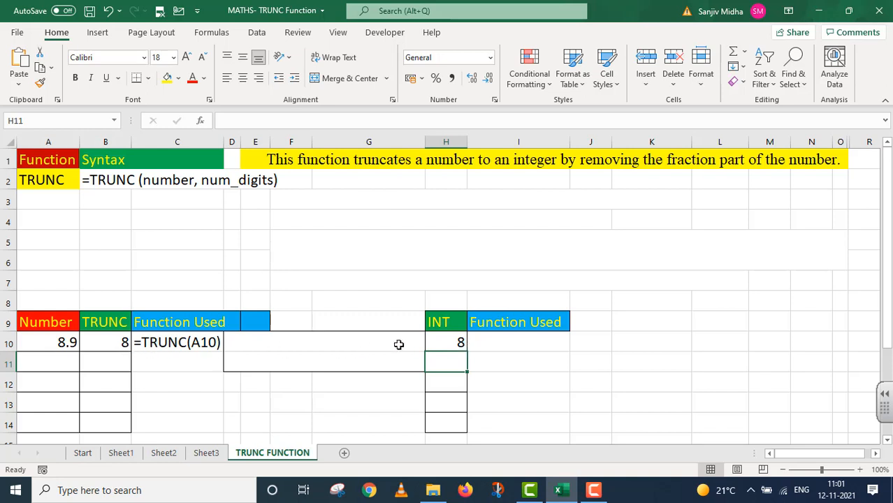
Set the font colour to black for the hidden notes in F3, F4 and F5 and the example text in D10.
left_click(283, 198)
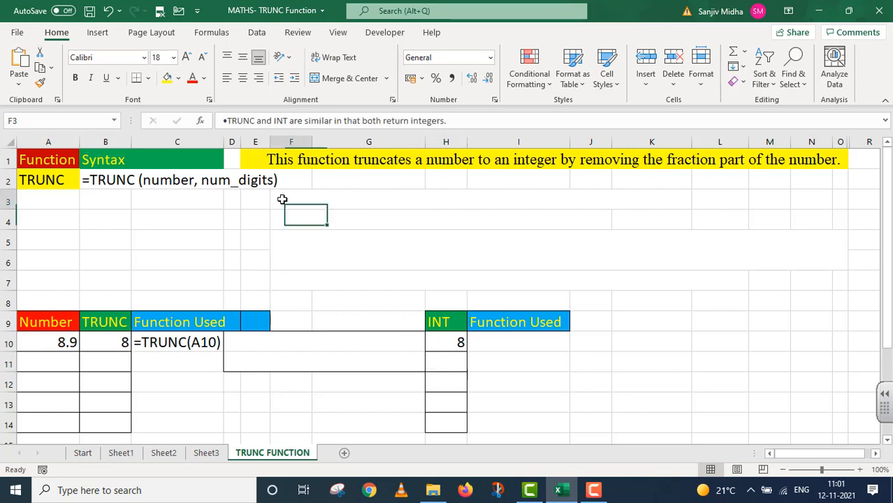
left_click(203, 78)
left_click(201, 94)
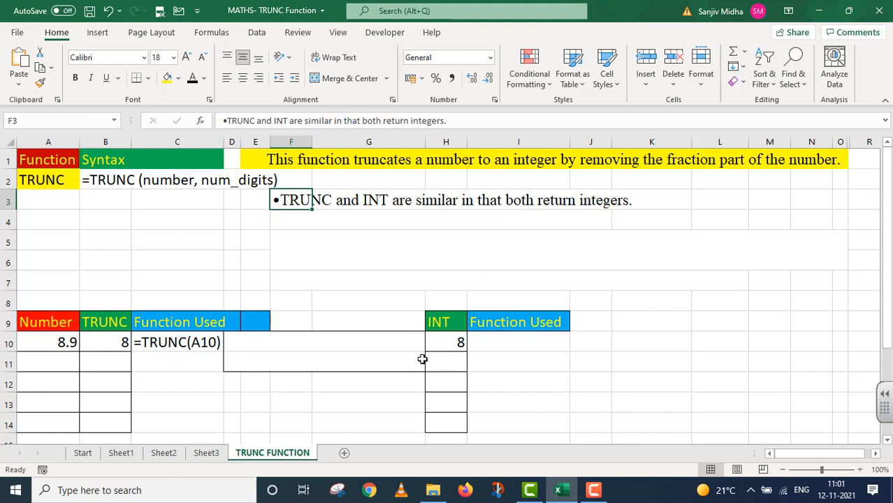
left_click(277, 220)
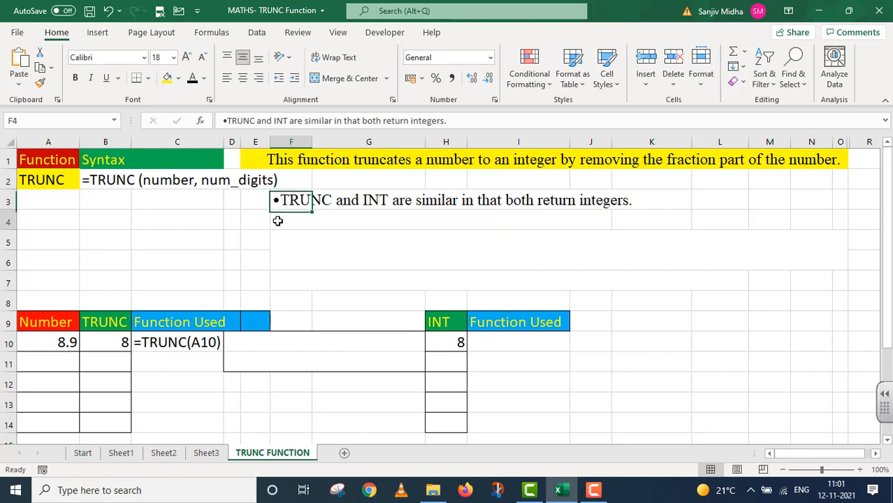
left_click(192, 79)
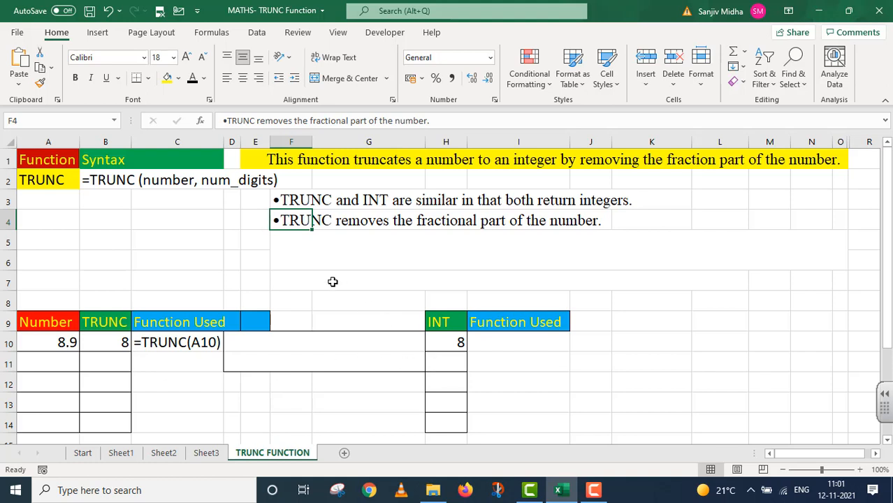
left_click(288, 238)
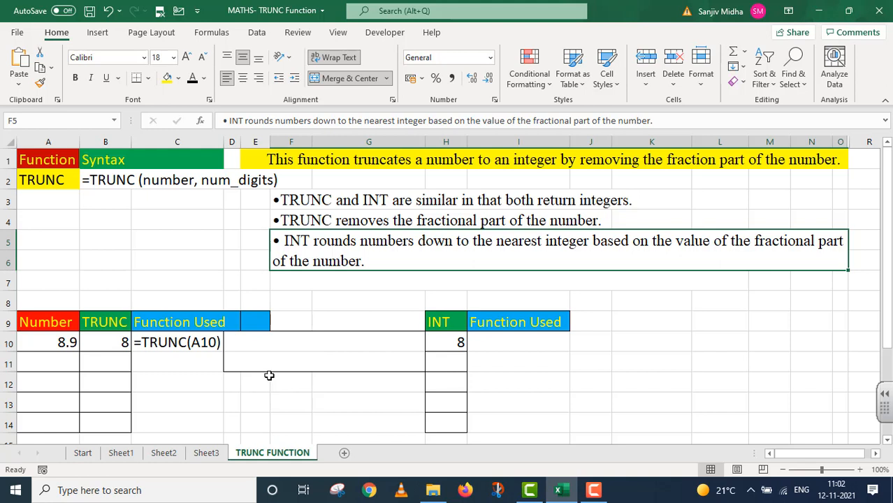
left_click(238, 342)
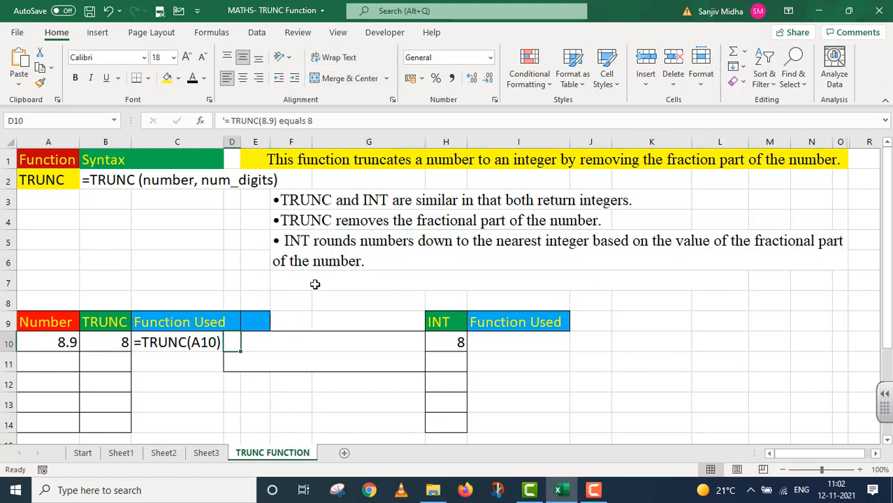
left_click(194, 80)
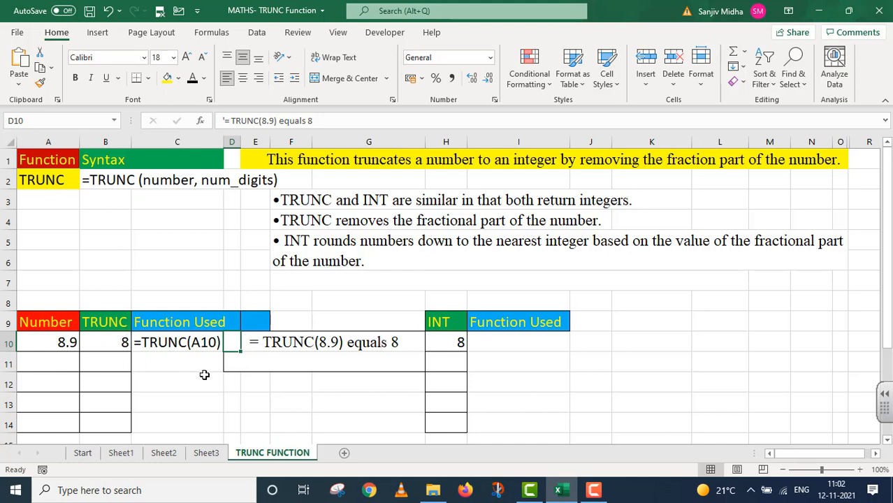
Enter -8.9 in cell A11 under Number.
left_click(48, 362)
type("-")
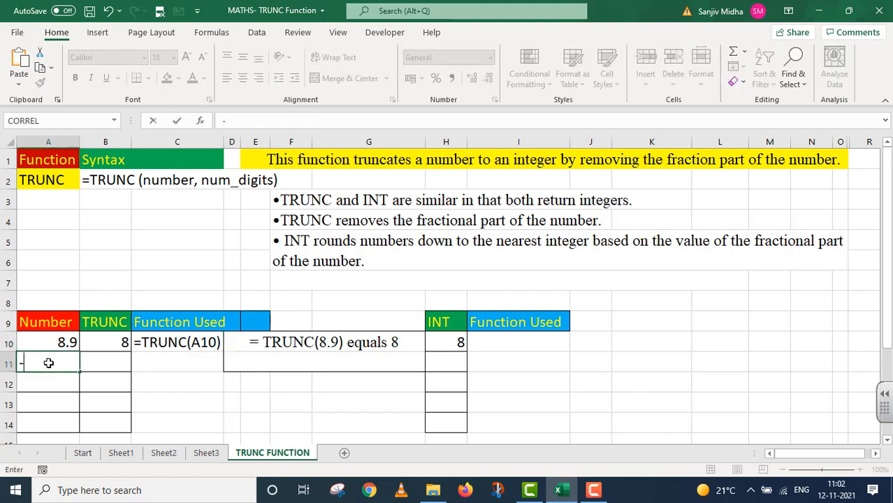
type("8.9")
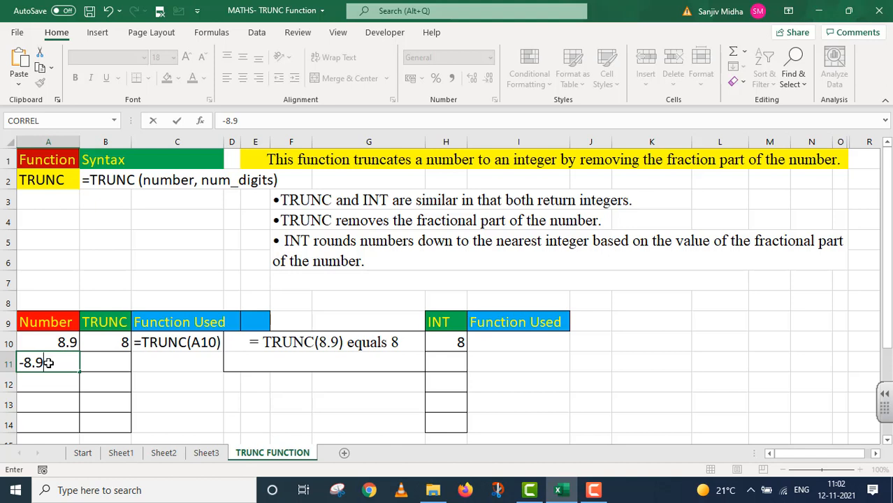
Enter =TRUNC(A11) in cell B11 and copy that formula as text into C11 under Function Used.
left_click(98, 363)
double_click(97, 363)
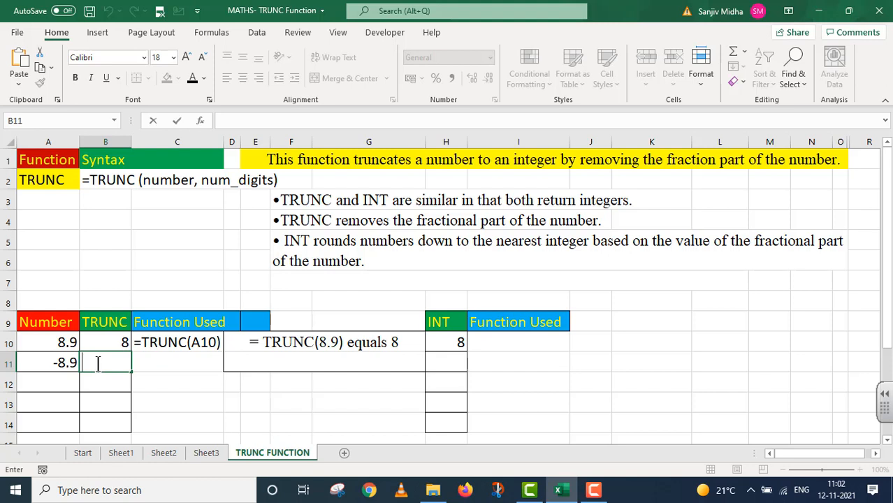
type("=")
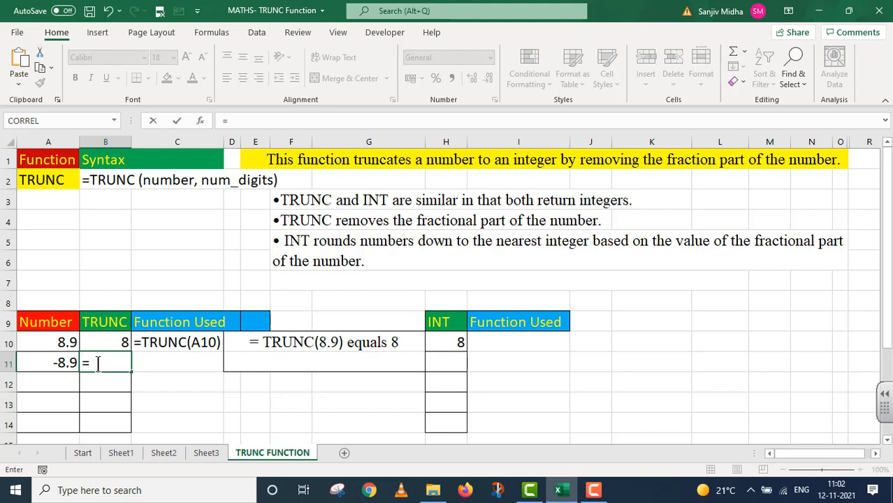
type("TRU")
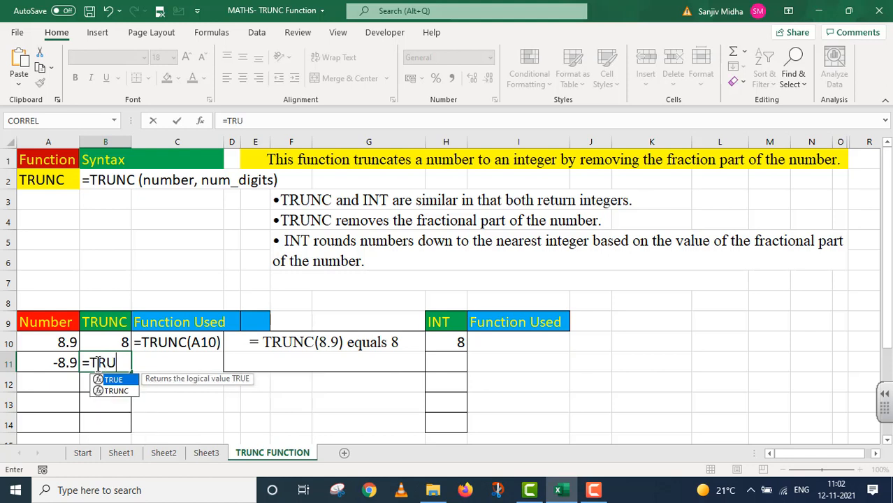
type("NC(")
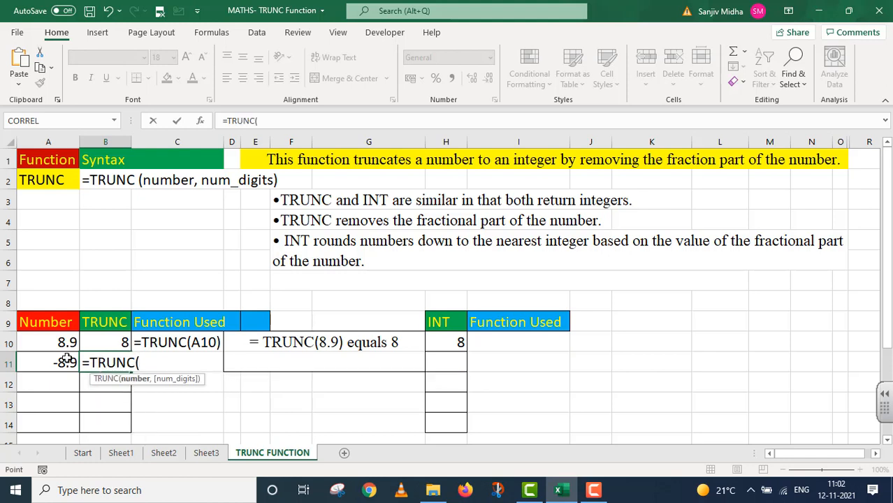
left_click(70, 360)
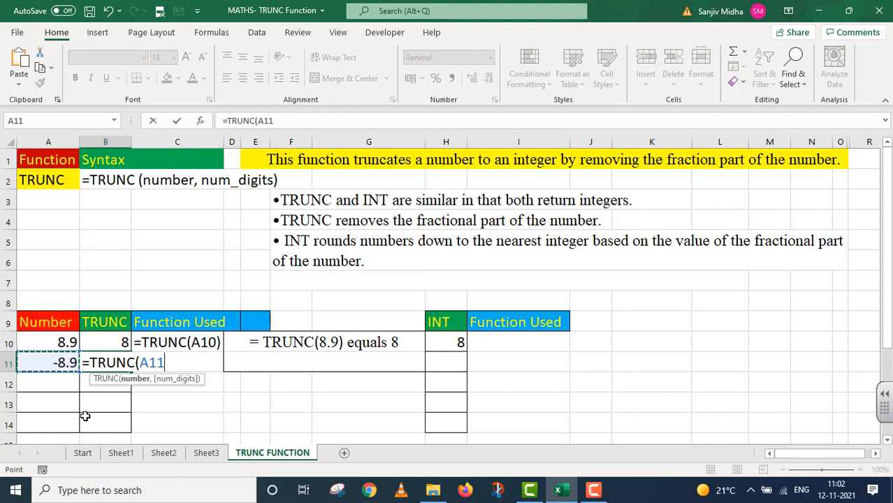
type(")")
key("Return")
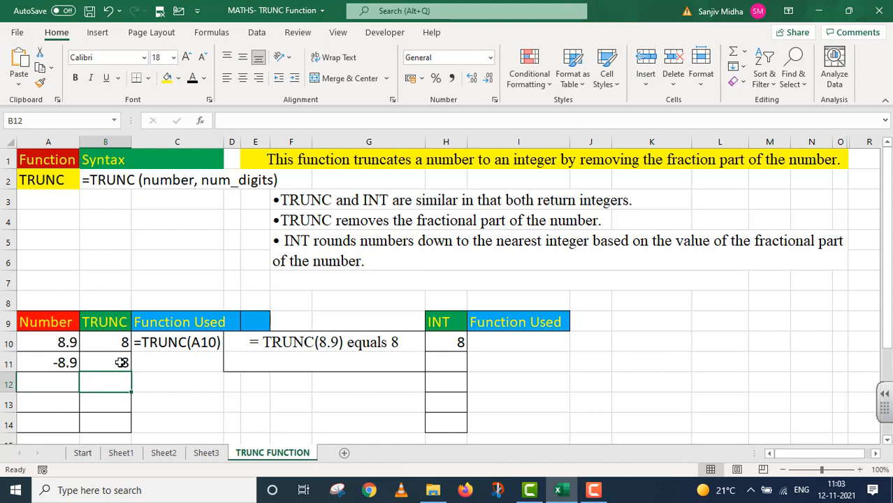
left_click(122, 362)
left_click_drag(280, 120, 187, 129)
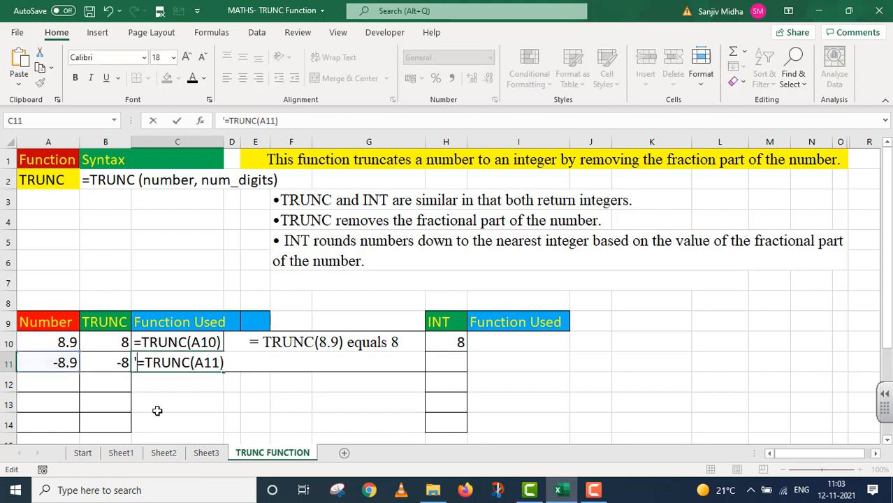
Enter the formula =INT(A11) in cell H11 under INT.
double_click(449, 361)
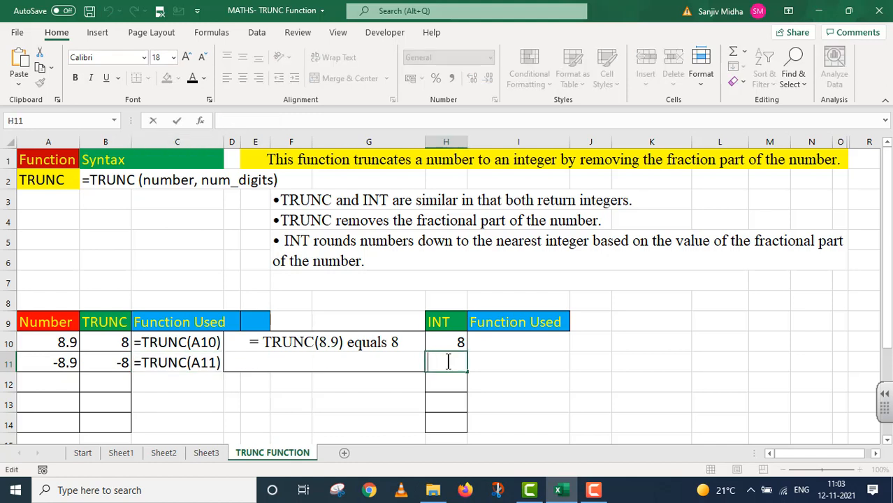
type("=")
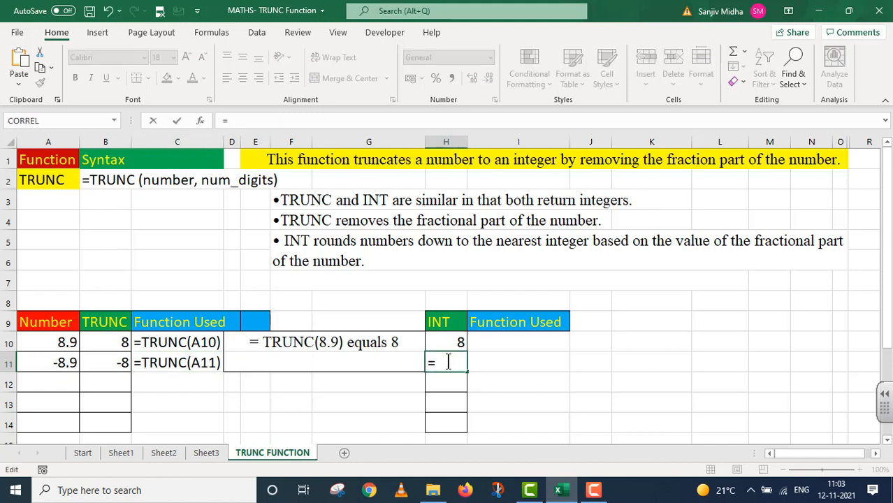
type("INT(")
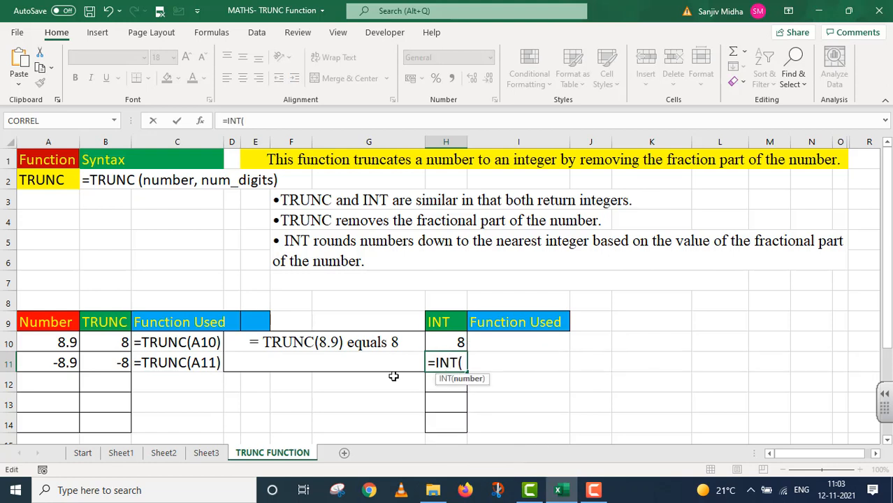
left_click(68, 362)
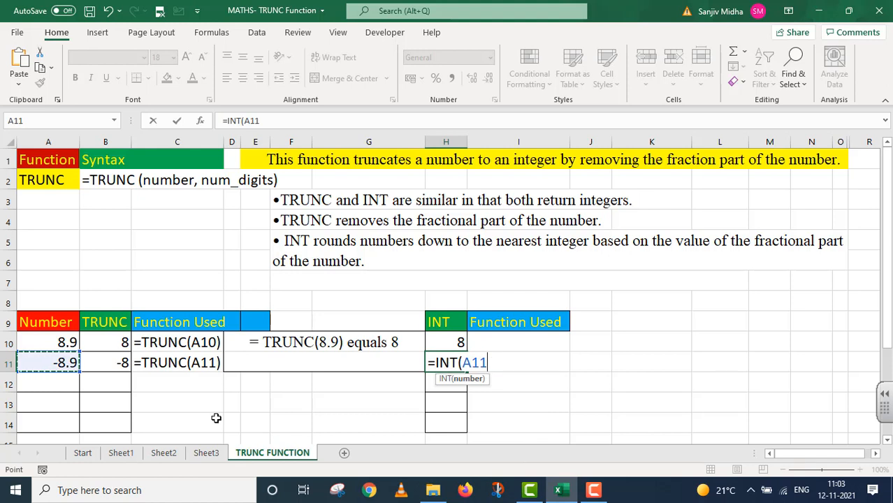
type(")")
key("Return")
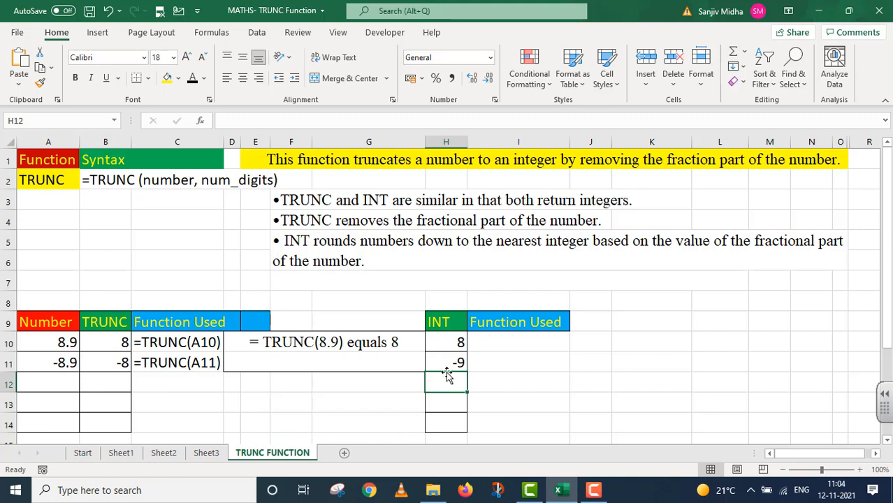
Set the font colour to black for the hidden example text in cell D11.
left_click(248, 362)
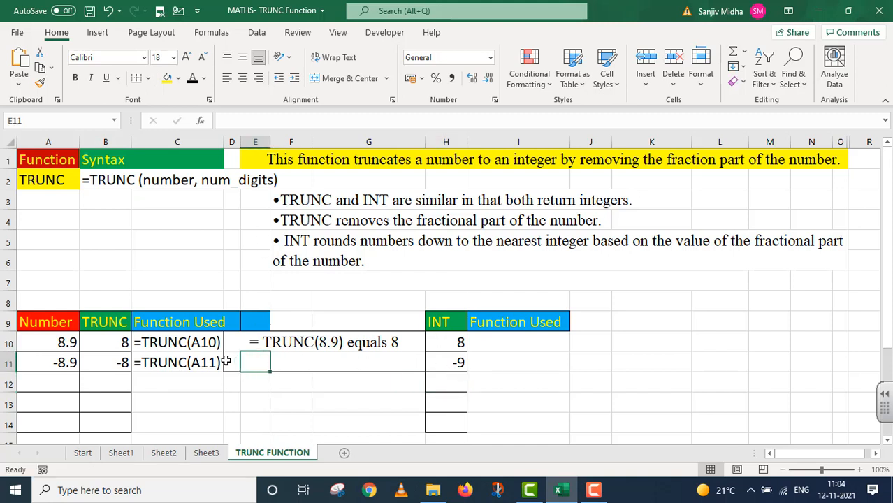
left_click(229, 362)
left_click(192, 79)
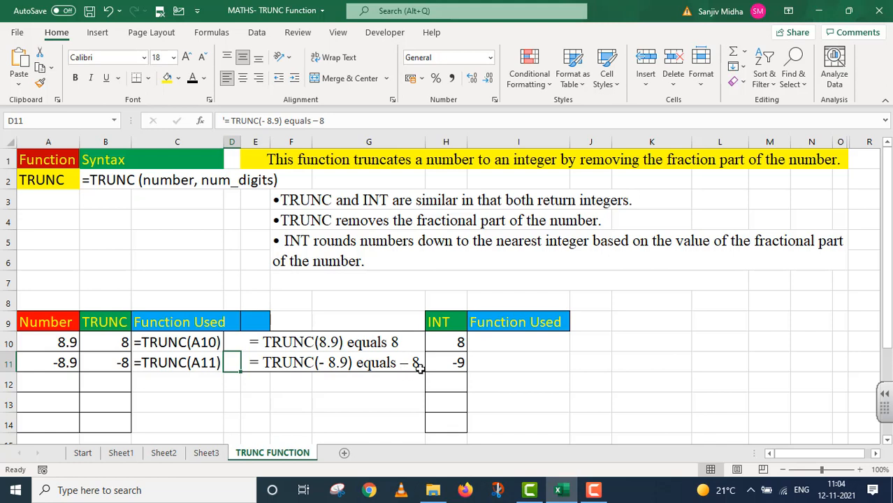
Enter =INT(-8.9) in cell I11 under Function Used and convert it to text so the formula itself is shown.
left_click(485, 364)
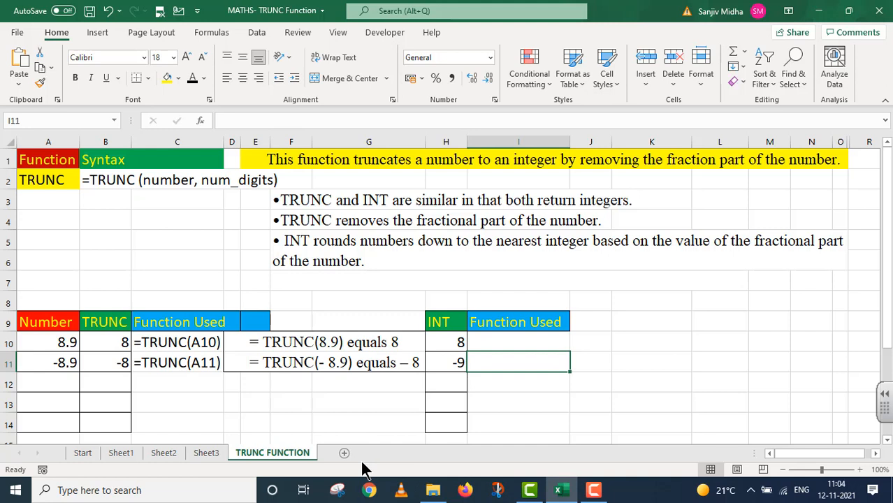
key("F2")
type("=INT(")
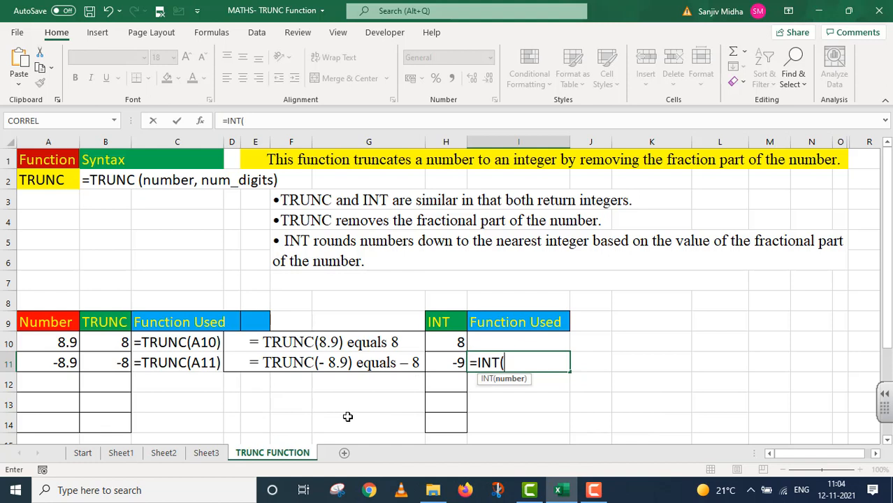
type("-8.9)")
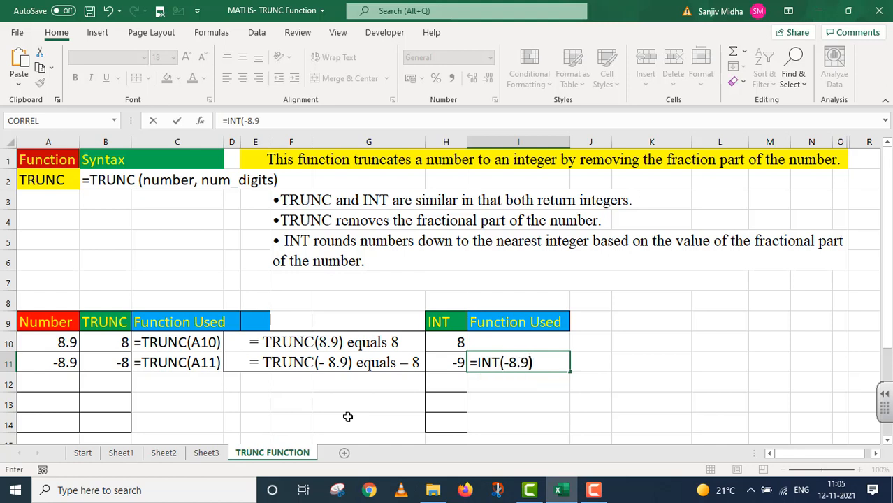
key("Return")
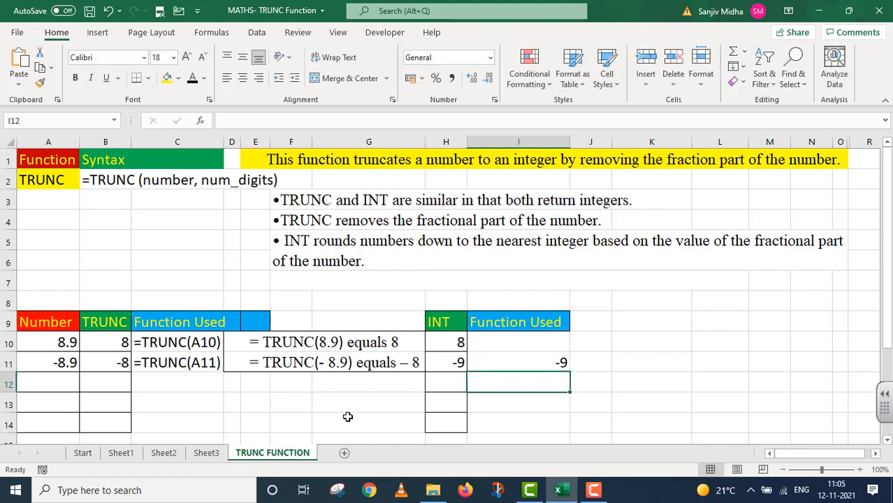
double_click(537, 362)
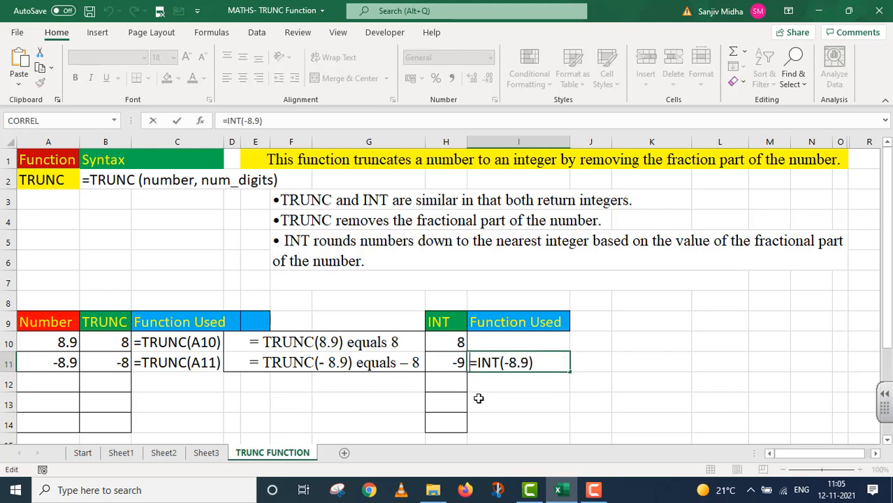
key("Home")
type("'")
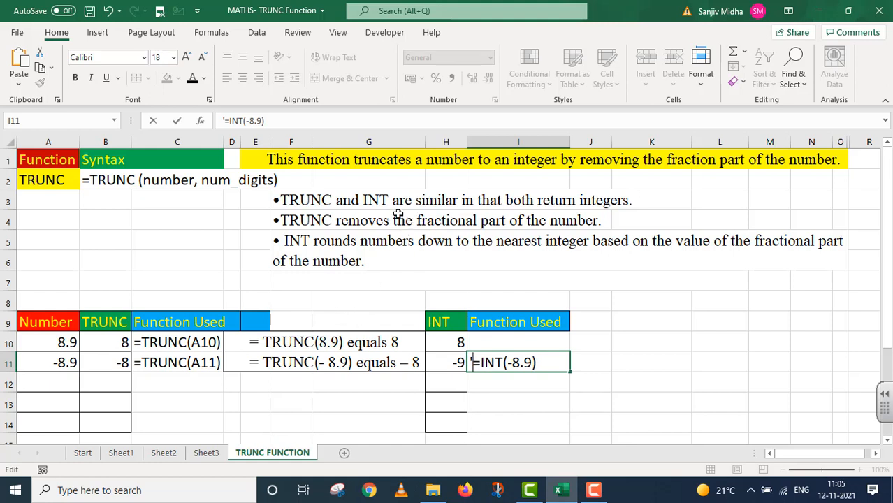
Set the font colour of the hidden note in F7 to black and replace its closing colon with a full stop.
left_click(294, 279)
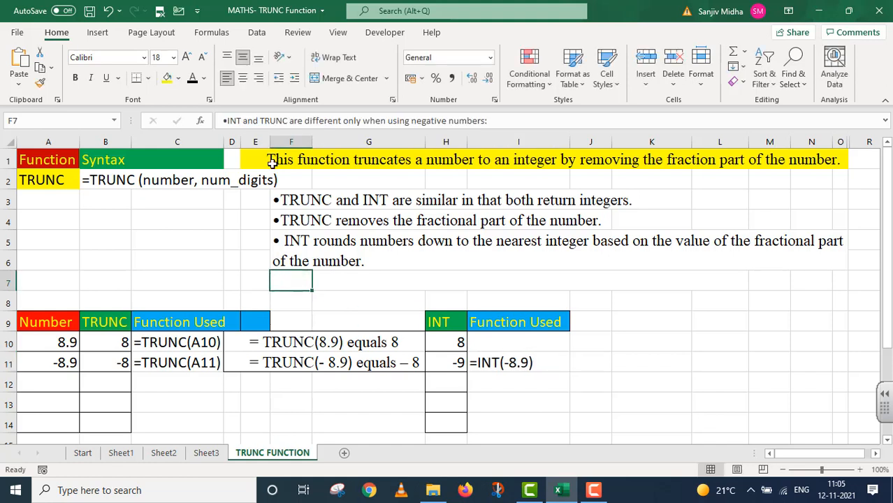
left_click(192, 78)
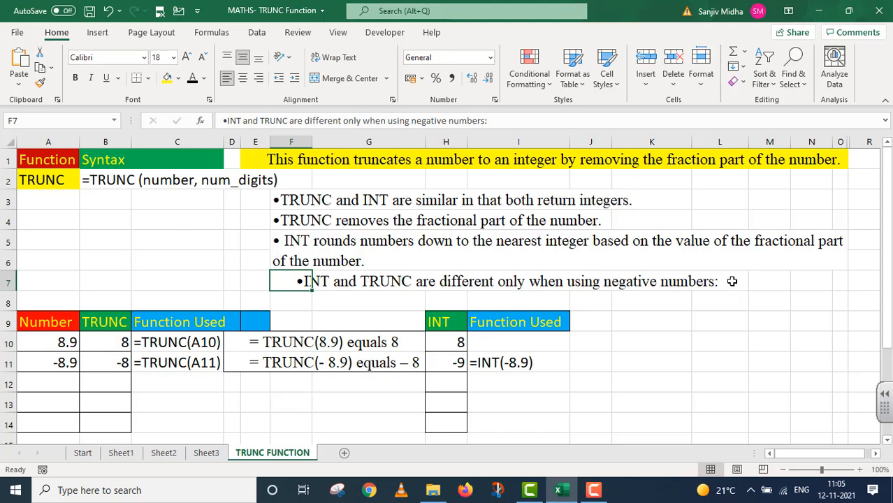
left_click(353, 275)
double_click(353, 276)
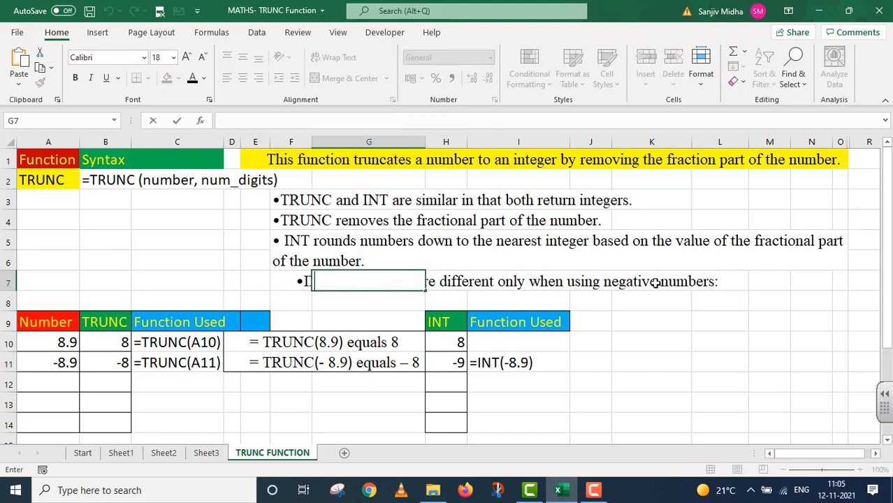
double_click(299, 281)
key("BackSpace")
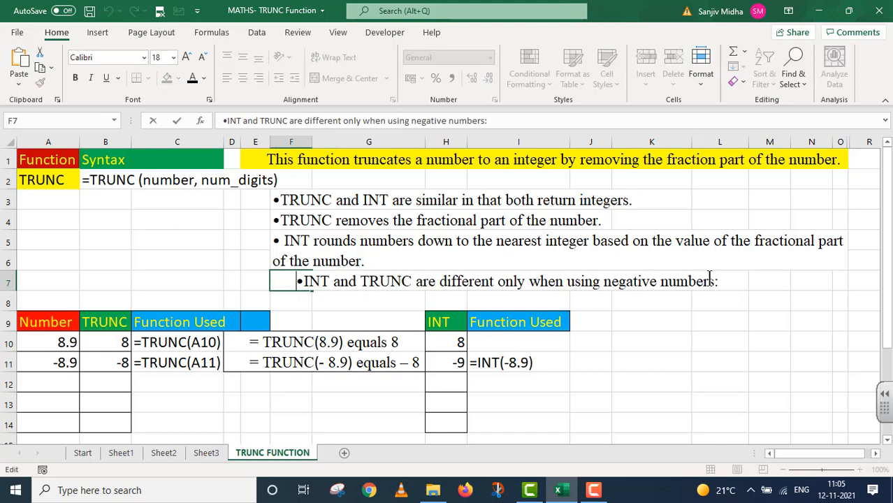
type(".")
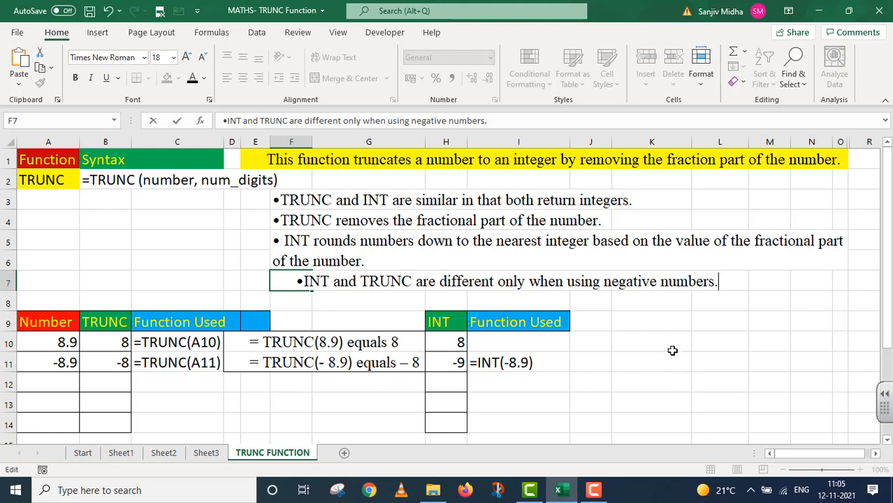
Enter 5.7 in cell A12 under Number and fill the TRUNC formula from B11 down to B12.
left_click(56, 382)
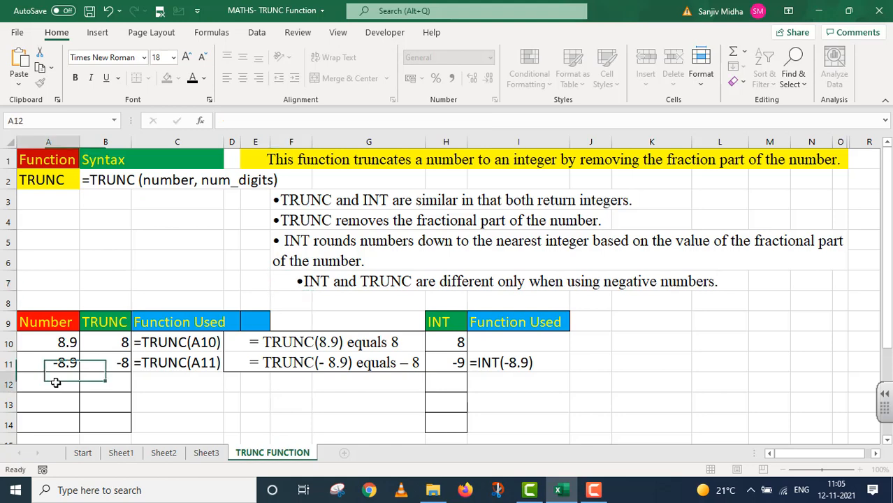
type("5.")
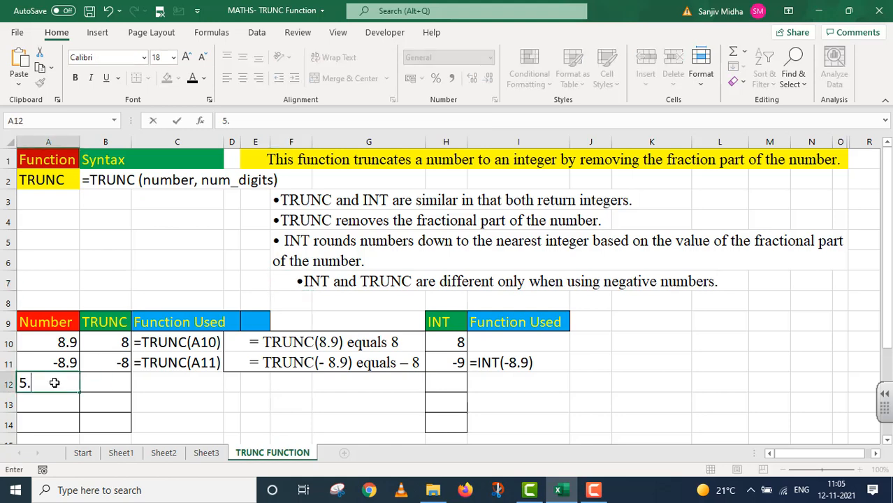
type("7")
left_click(106, 361)
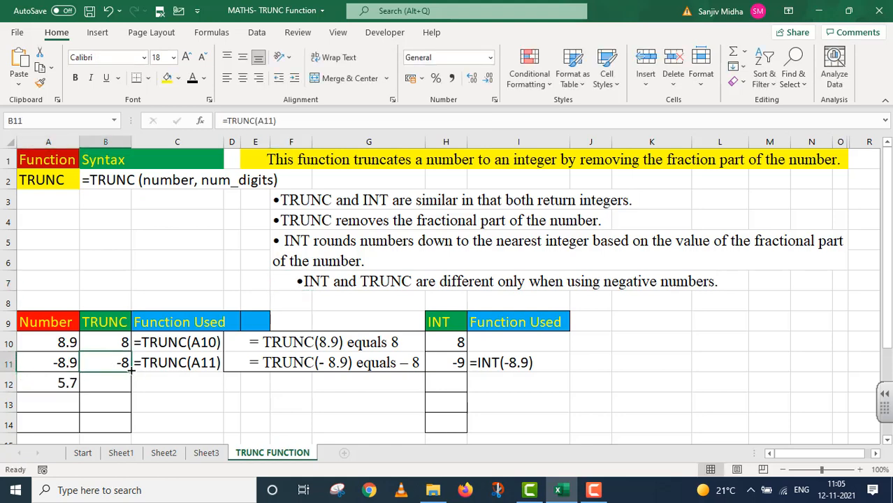
left_click_drag(131, 372, 131, 393)
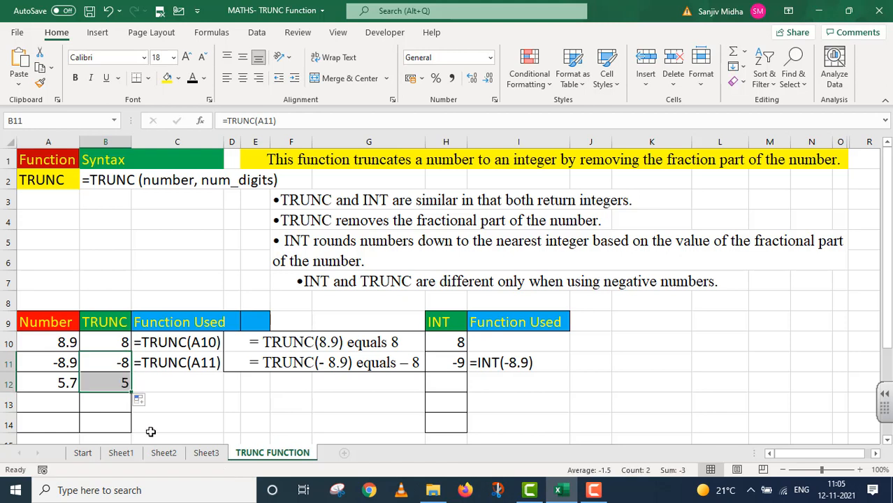
Enter -2.3 in cell A13 under Number and fill the TRUNC formula from B12 down to B13.
left_click(53, 404)
type("-2")
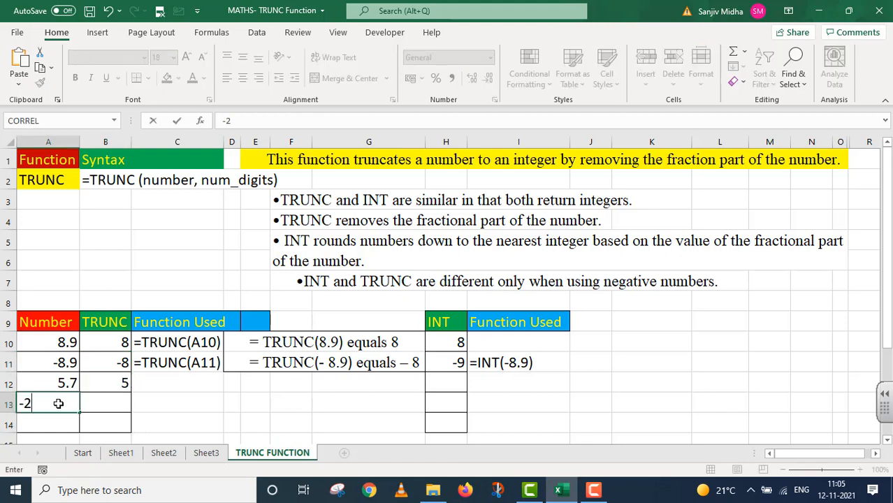
type(".3")
left_click(114, 383)
left_click_drag(130, 392, 130, 412)
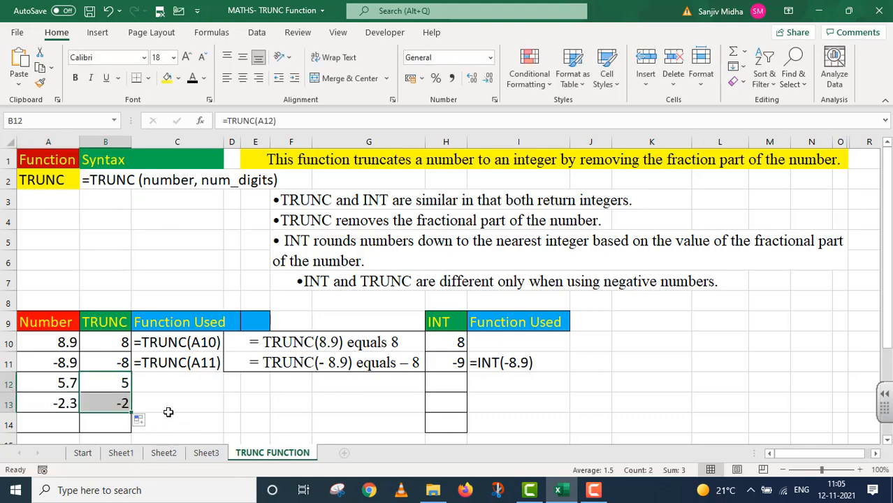
Enter 7.6 in cell A14 under Number and check the TRUNC formula in B14.
left_click(60, 423)
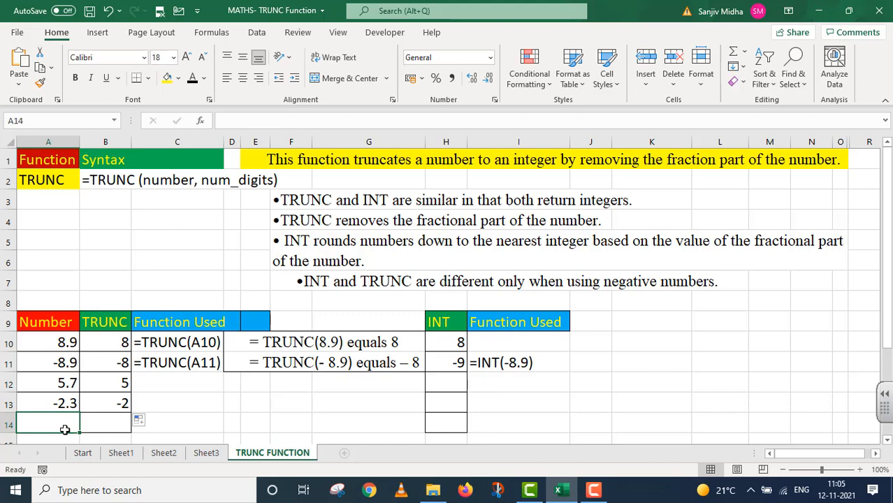
type("7.6")
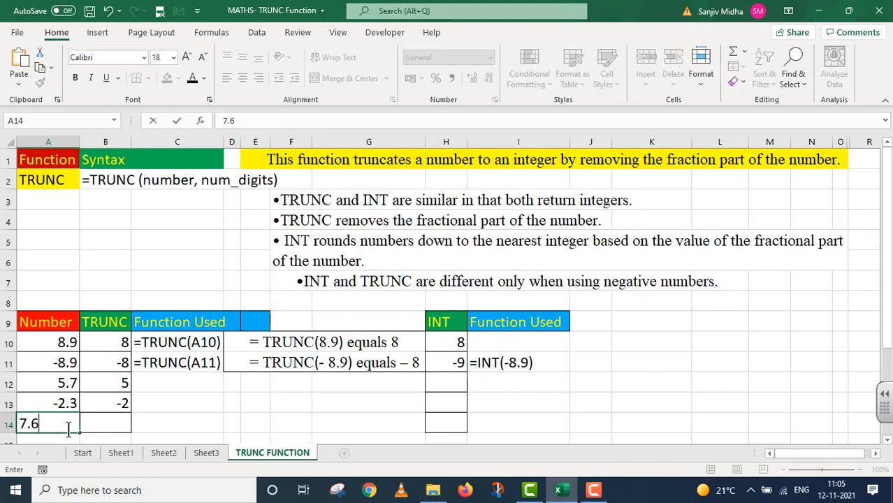
left_click(112, 421)
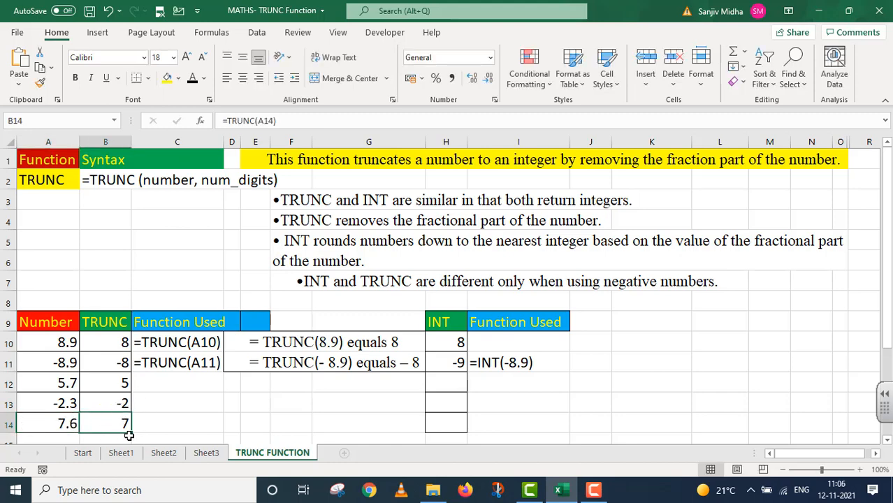
left_click(227, 403)
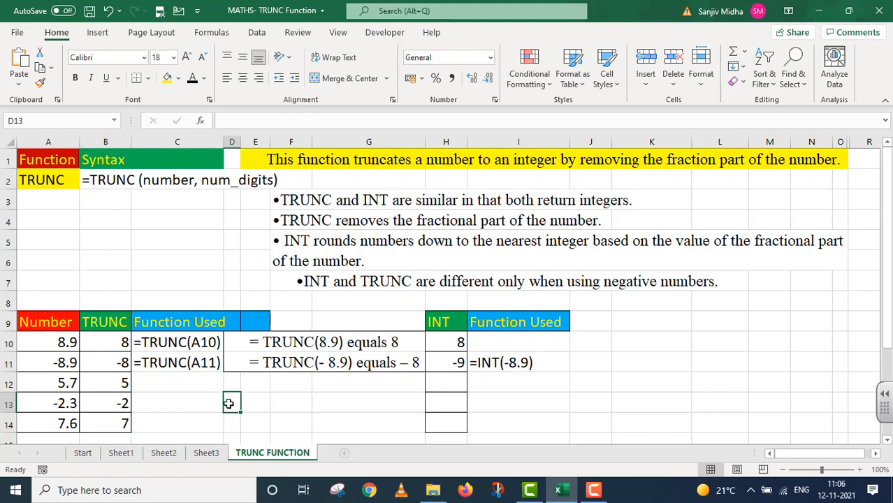